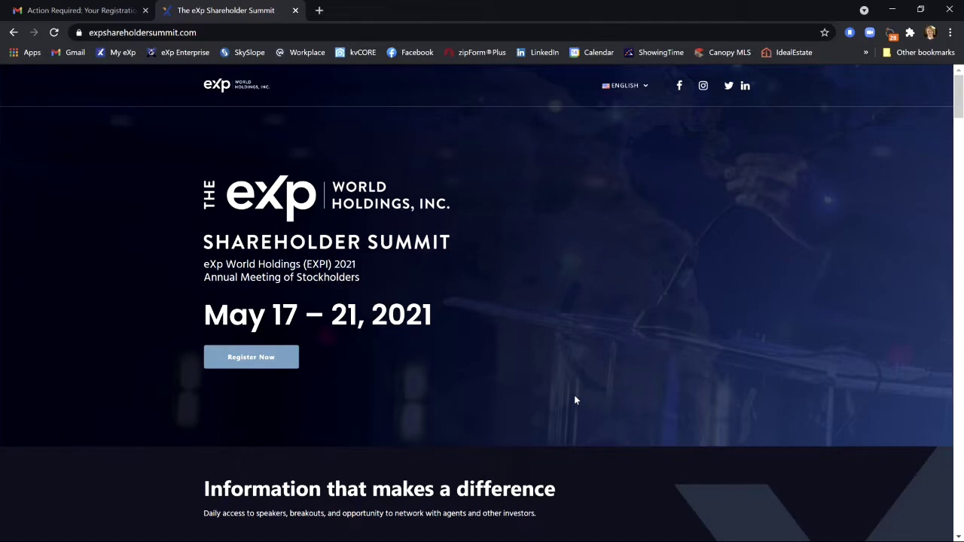
- Reload expshareholdersummit.com to show the May 17–21, 2021 annual stockholders meeting page
{"action": "key", "text": "ctrl+l"}
{"action": "key", "text": "Return"}
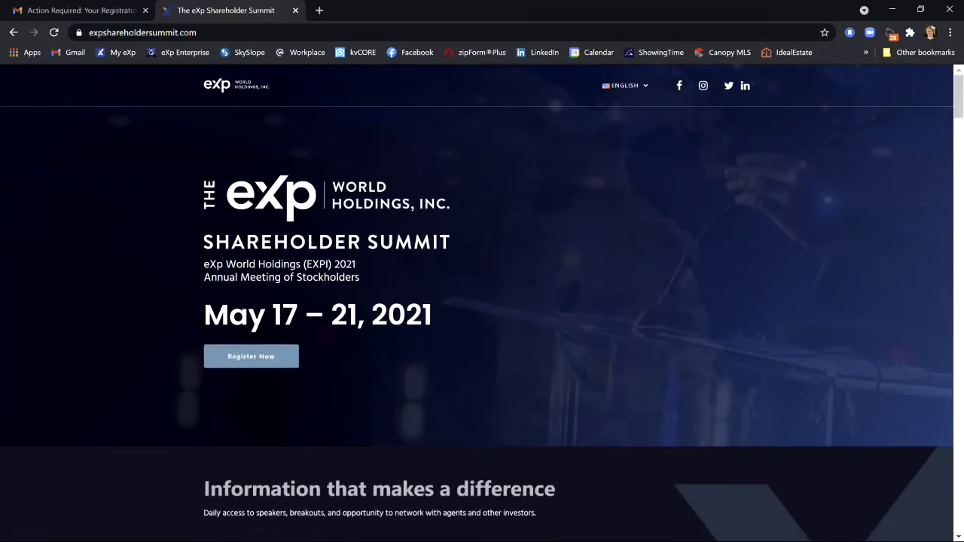
- Open the HubSpot summit registration form via Register Now, then close its tab
{"action": "left_click", "coordinate": [245, 362]}
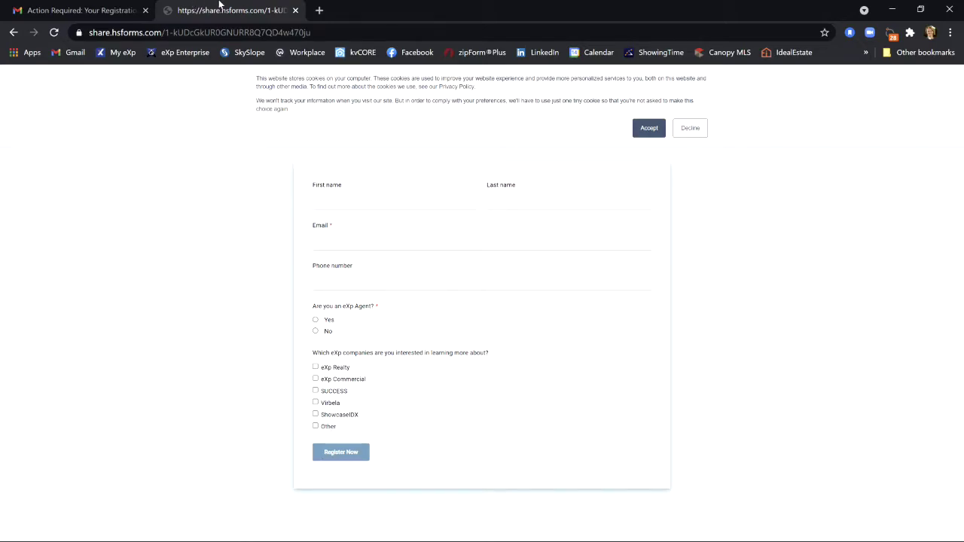
{"action": "middle_click", "coordinate": [220, 4]}
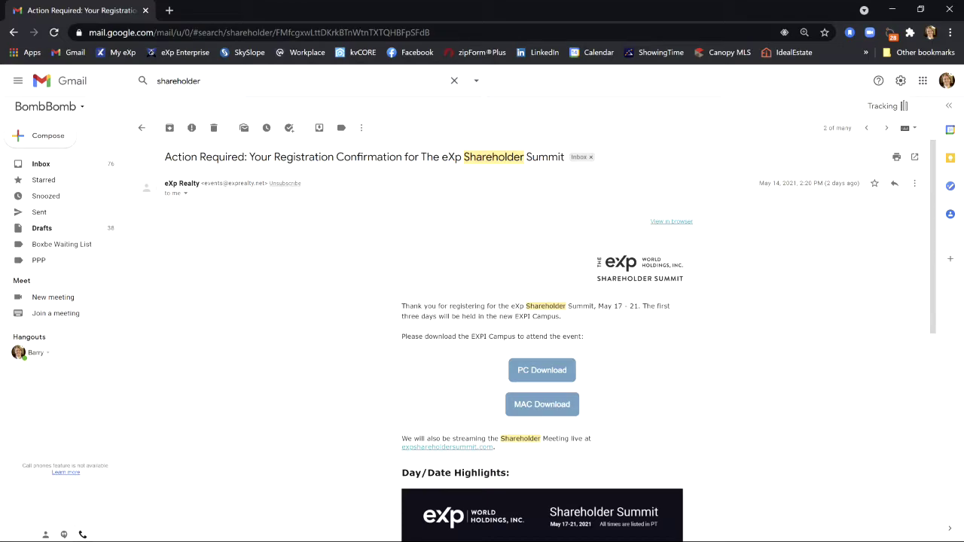
- Download the EXPI Campus PC installer, exit Chrome despite the download, and launch EXPI Campus
{"action": "left_click", "coordinate": [549, 372]}
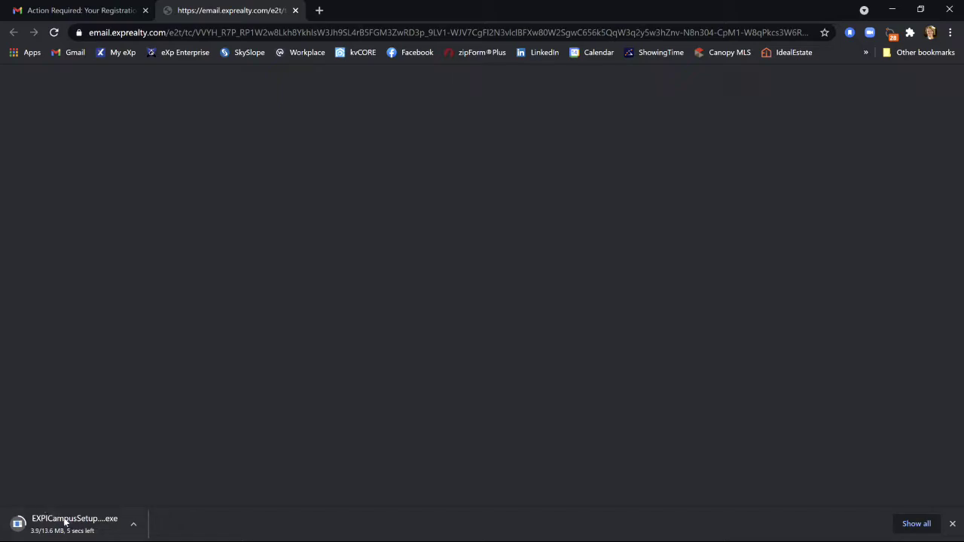
{"action": "left_click", "coordinate": [949, 9]}
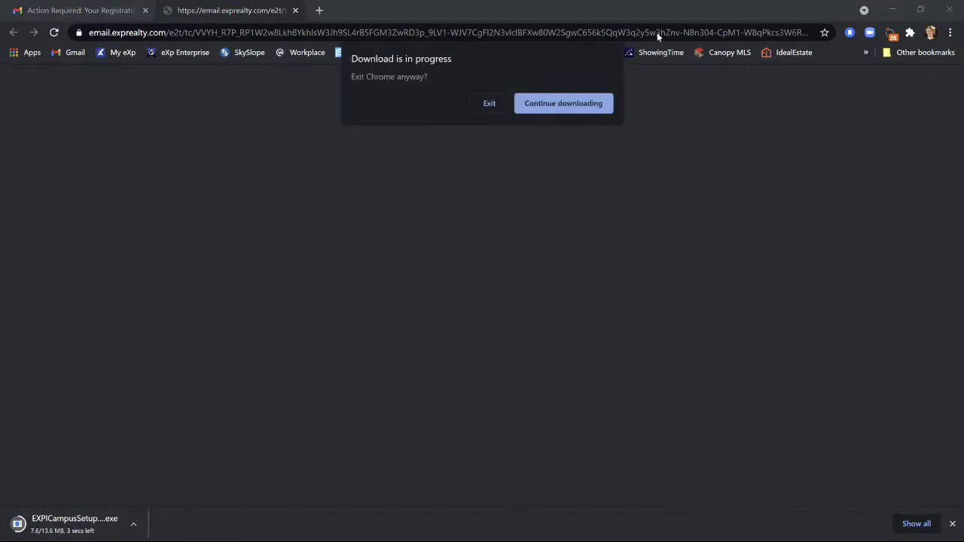
{"action": "left_click", "coordinate": [488, 102]}
{"action": "double_click", "coordinate": [596, 86]}
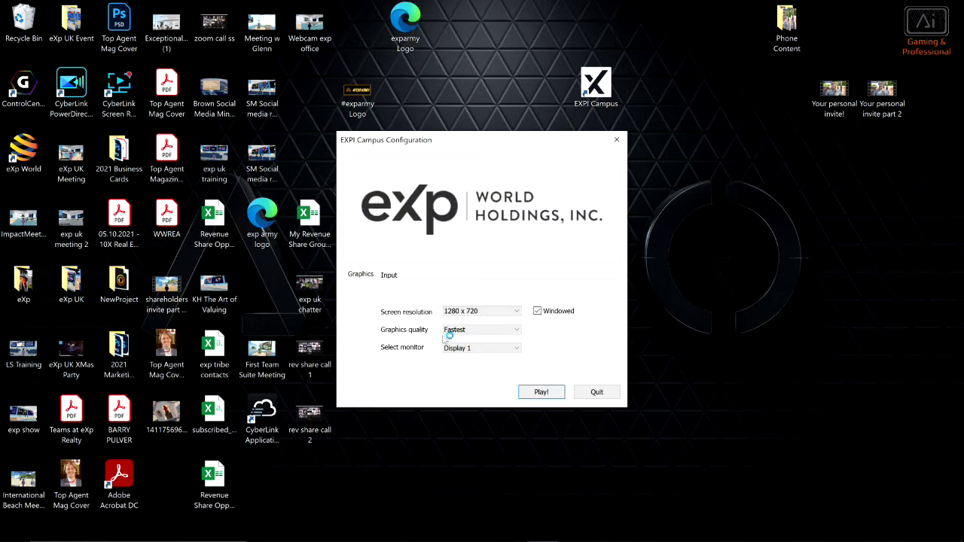
- Start EXPI Campus at 1280 x 720 windowed, Fastest quality, on Display 1
{"action": "left_click", "coordinate": [541, 392]}
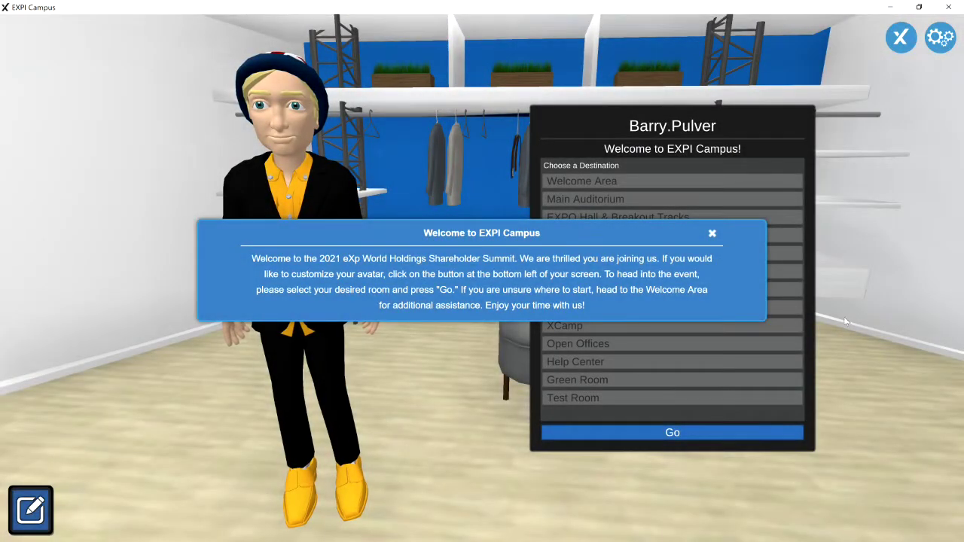
- Dismiss the welcome message and travel to the Global EXPO Hall destination
{"action": "left_click", "coordinate": [712, 236]}
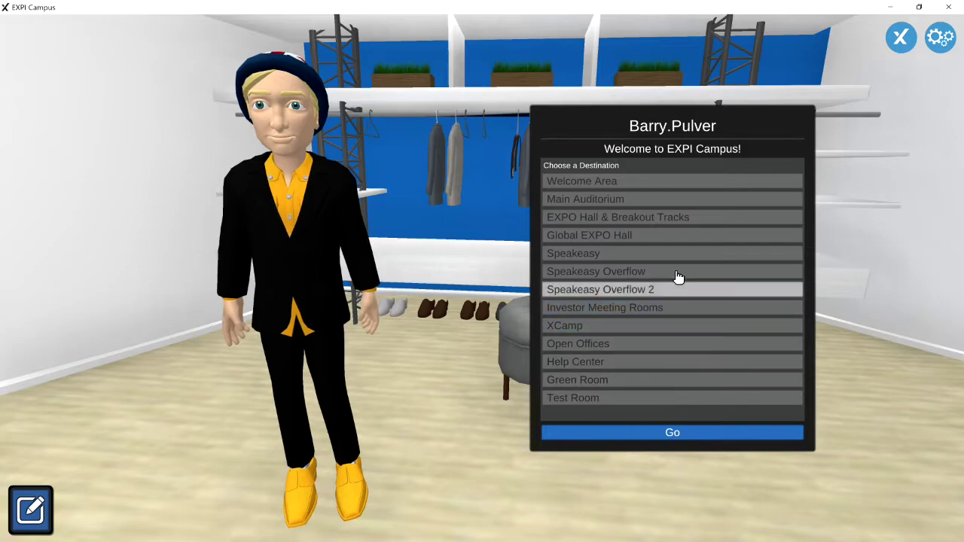
{"action": "left_click", "coordinate": [676, 239]}
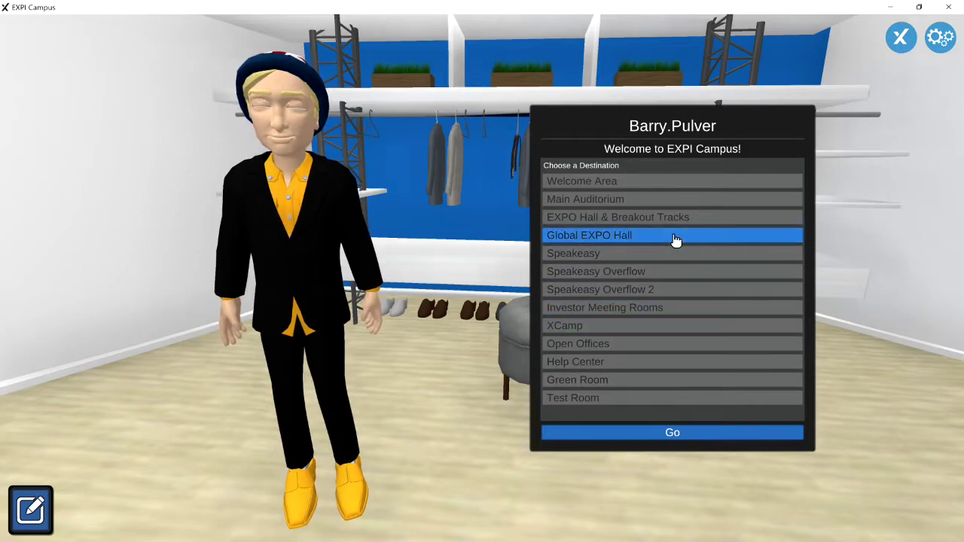
{"action": "left_click", "coordinate": [672, 437]}
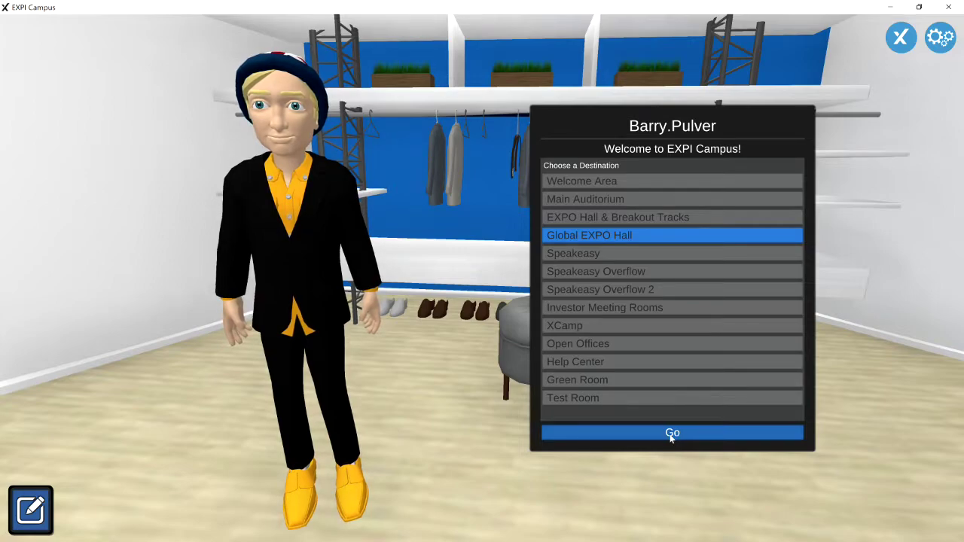
{"action": "left_click", "coordinate": [674, 435]}
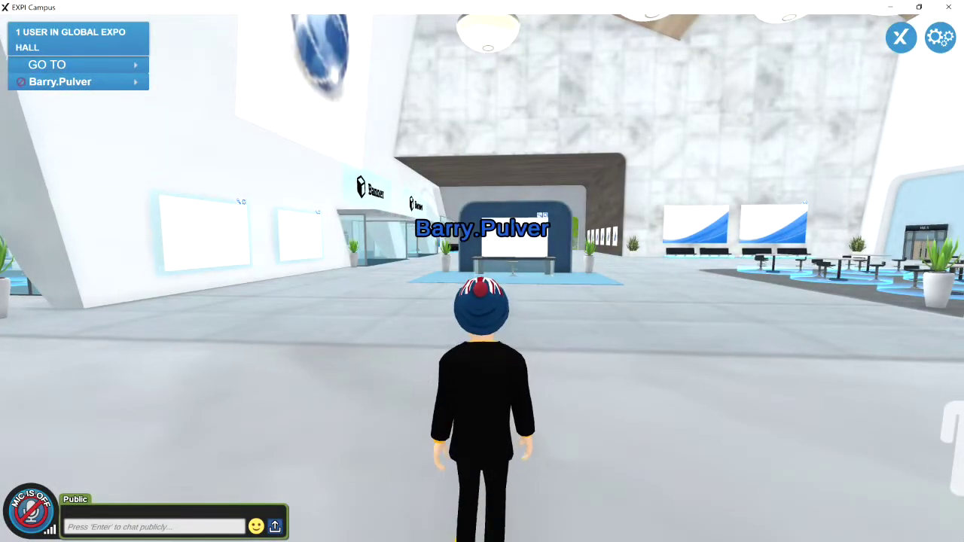
- Walk the avatar into the Banner booth corridor and past the Europe, Asia, Spain and Israel booths
{"action": "key", "text": "w"}
{"action": "key", "text": "d"}
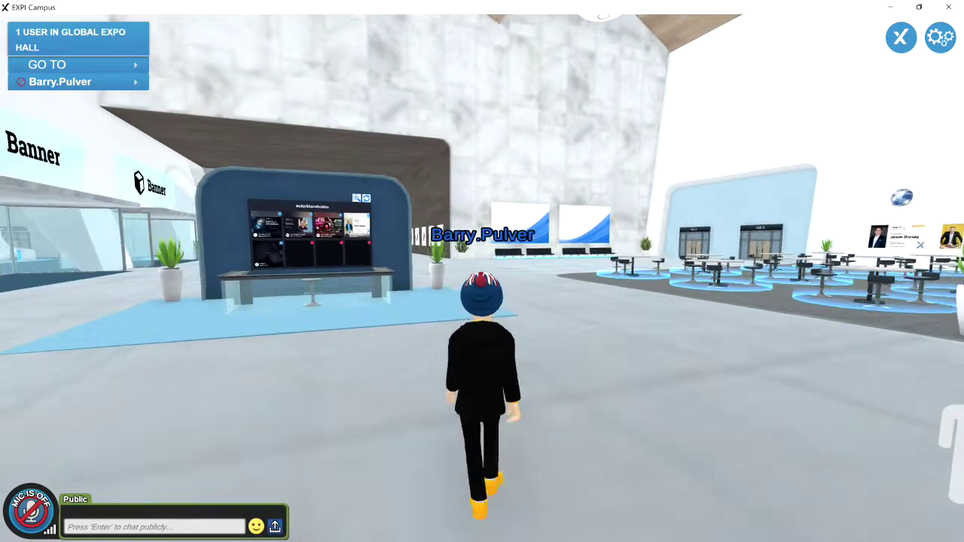
{"action": "key", "text": "a"}
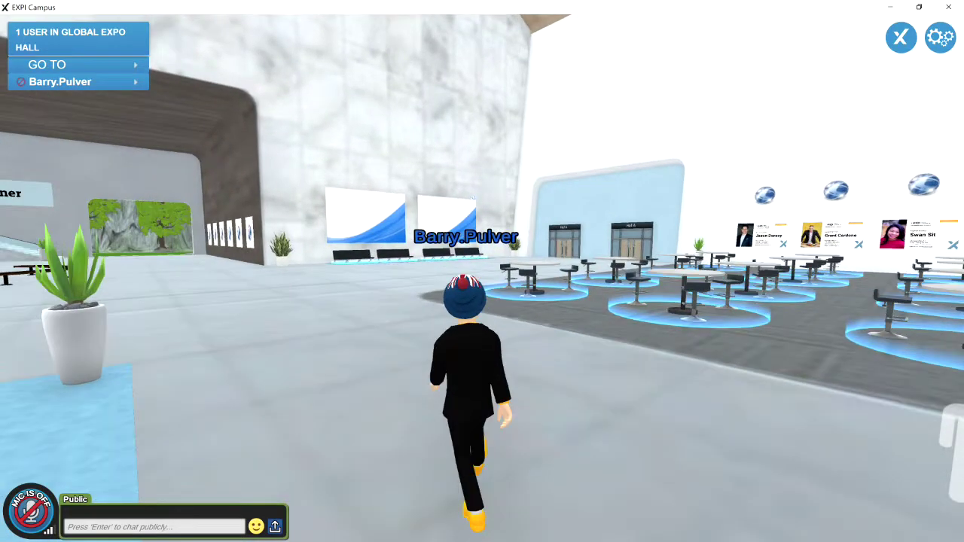
{"action": "key", "text": "a"}
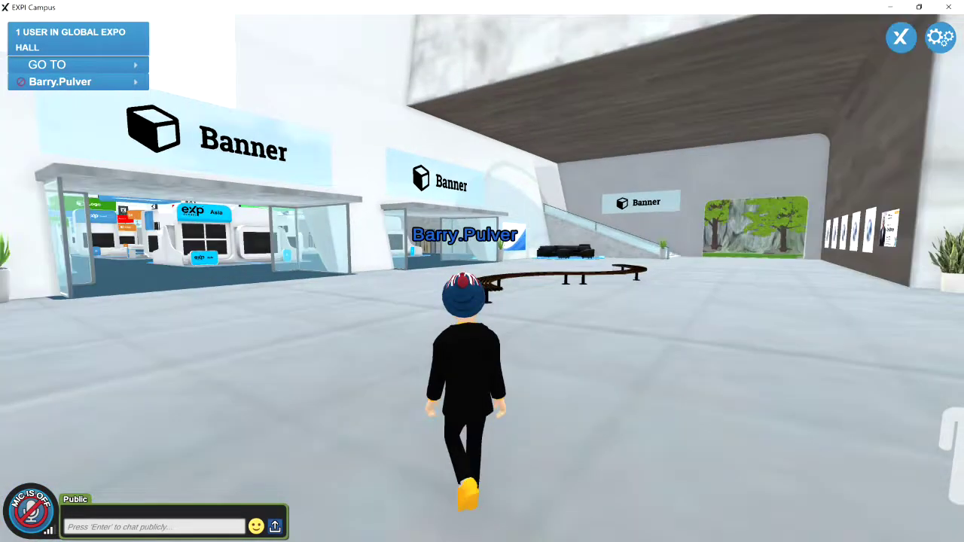
{"action": "key", "text": "w"}
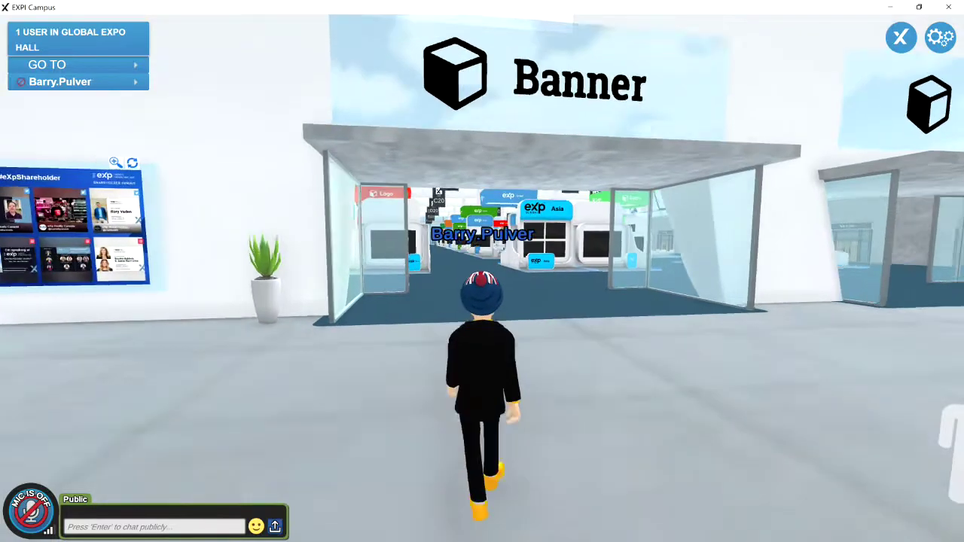
{"action": "key", "text": "w"}
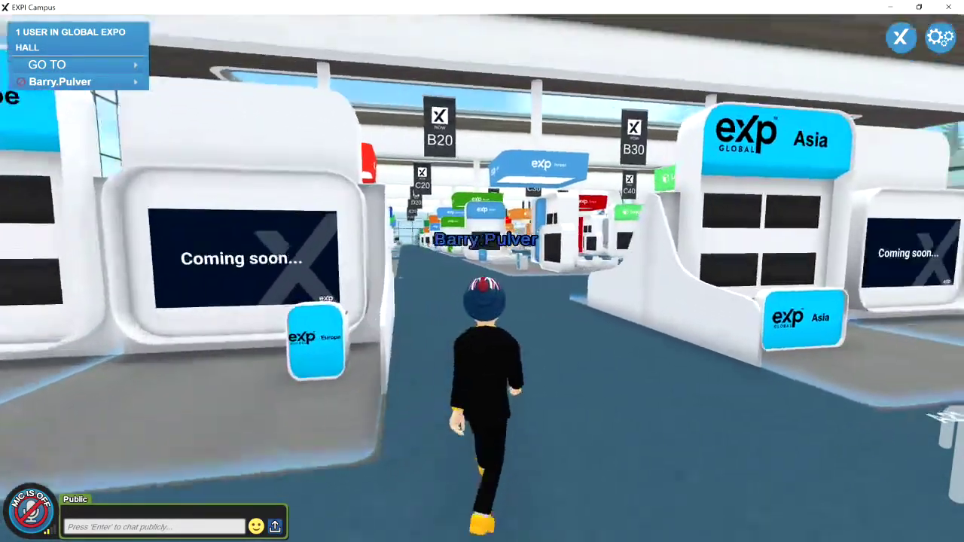
{"action": "key", "text": "w"}
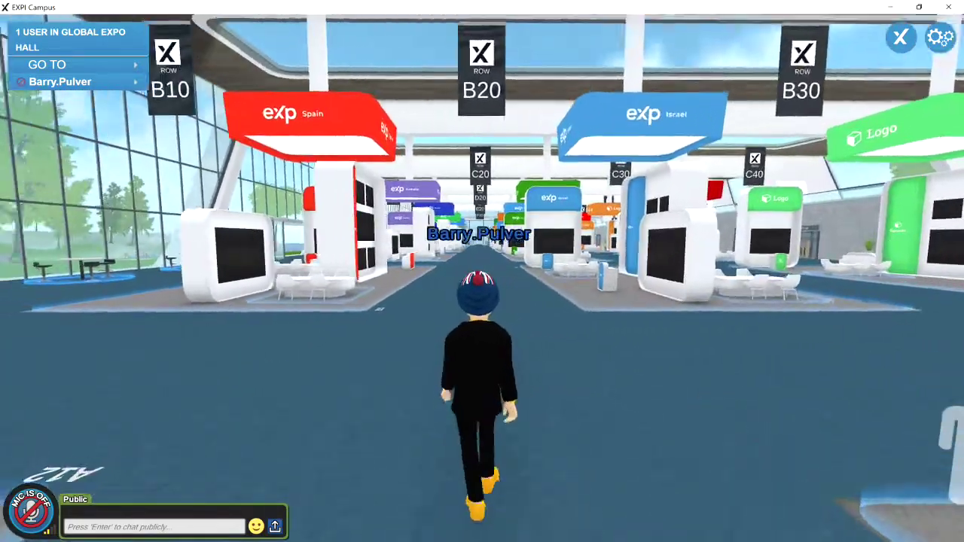
{"action": "key", "text": "w"}
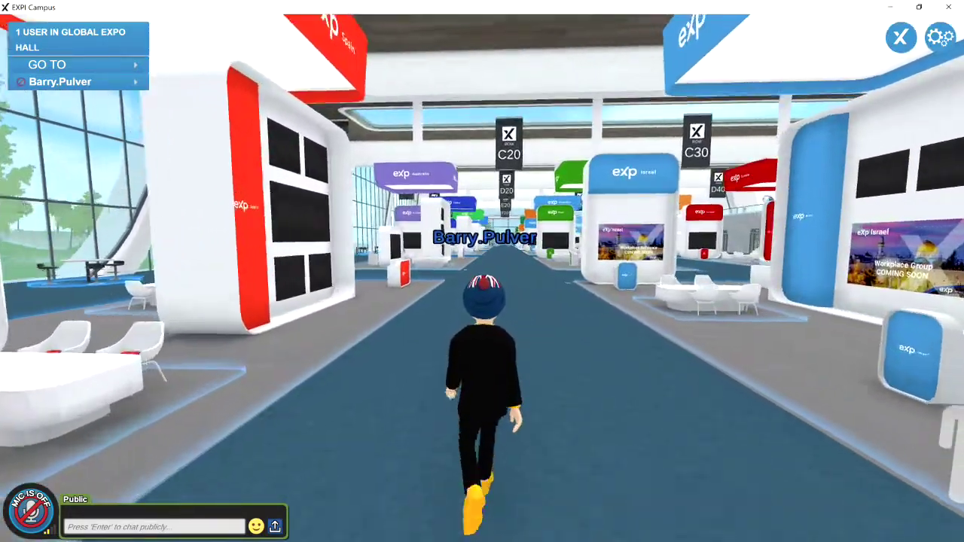
{"action": "key", "text": "w"}
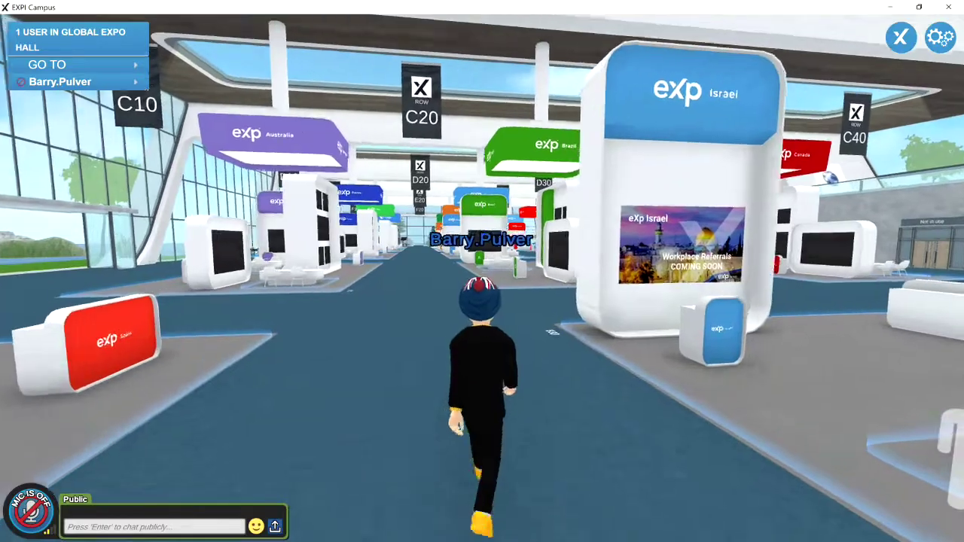
- Veer past the Canada booth down the D30 aisle toward E30, then show the destinations list
{"action": "key", "text": "w"}
{"action": "key", "text": "d"}
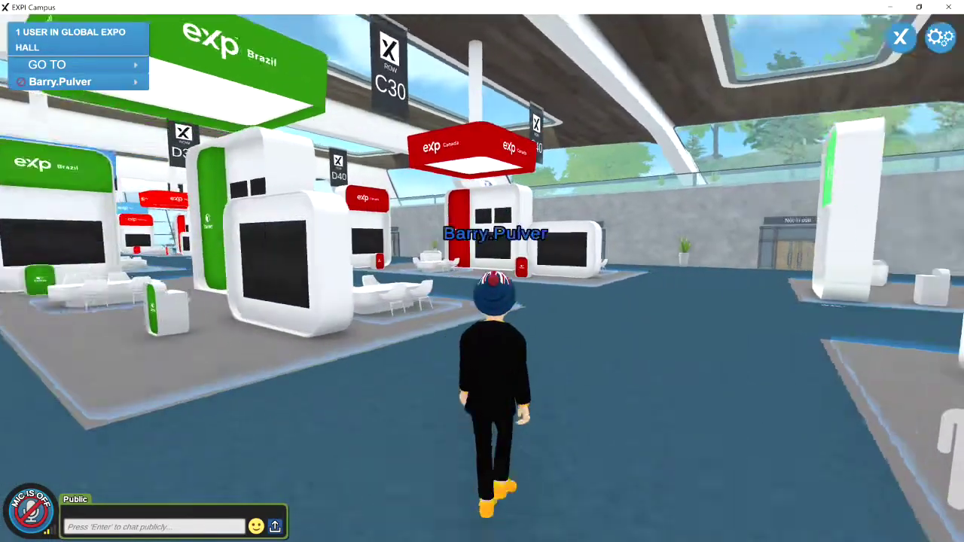
{"action": "key", "text": "w"}
{"action": "key", "text": "a"}
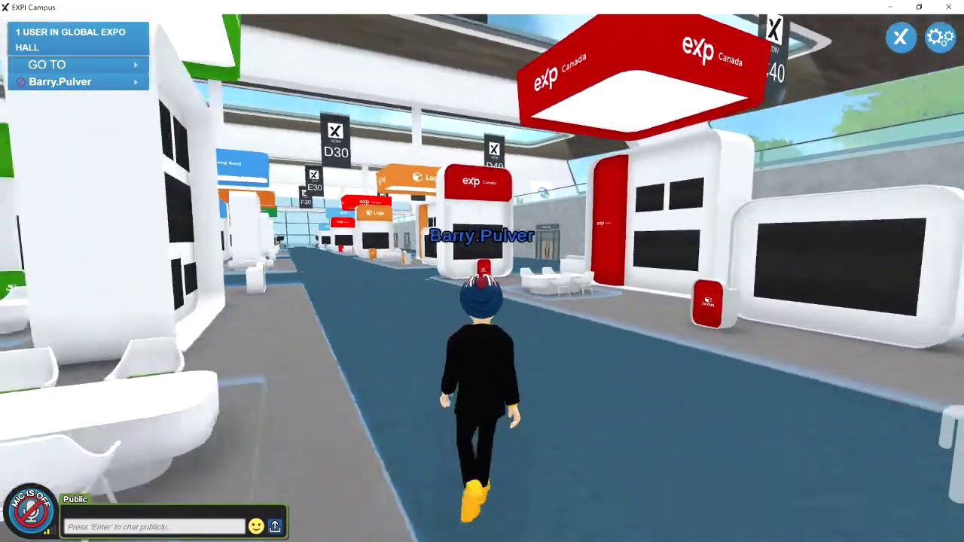
{"action": "key", "text": "w"}
{"action": "key", "text": "a"}
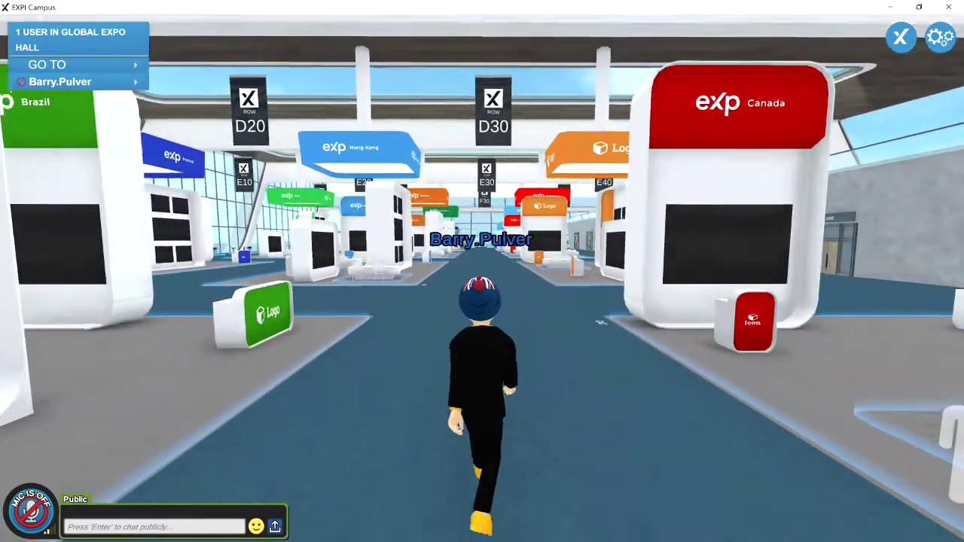
{"action": "key", "text": "w"}
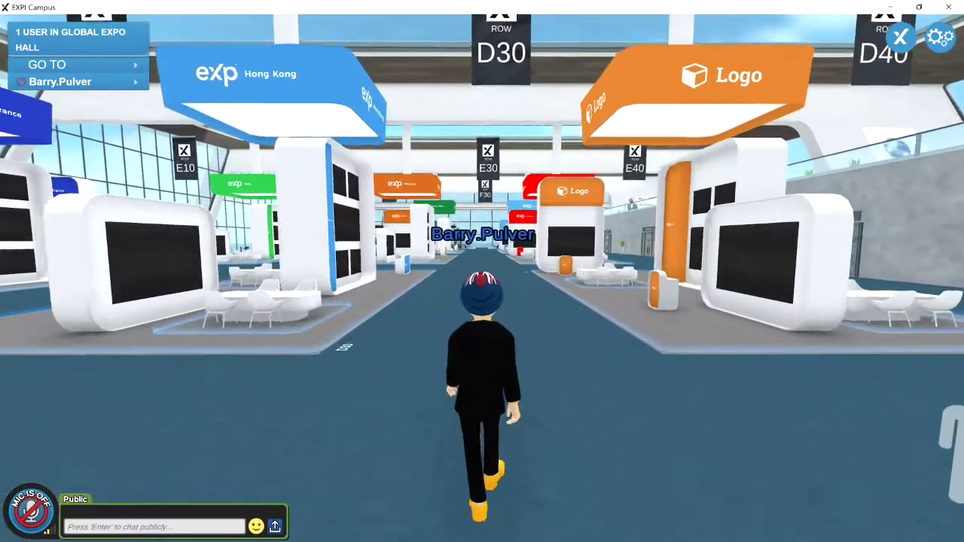
{"action": "key", "text": "w"}
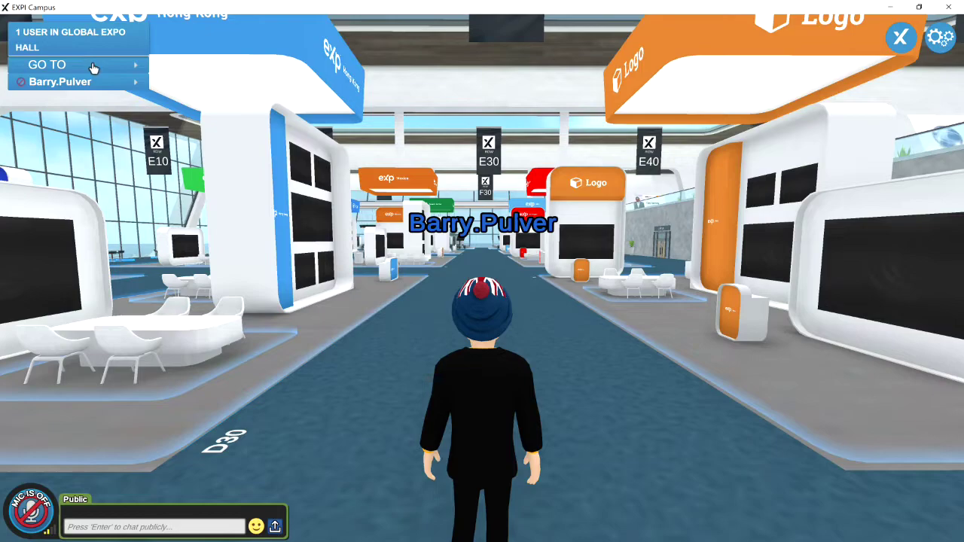
{"action": "left_click", "coordinate": [92, 68]}
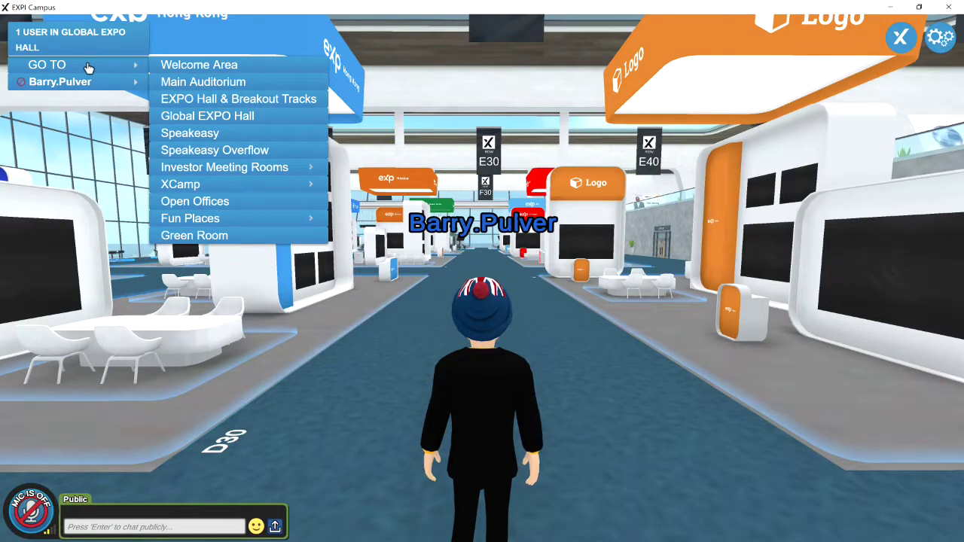
- Teleport to the Main Auditorium and walk up onto the stage facing the seating
{"action": "left_click", "coordinate": [222, 86]}
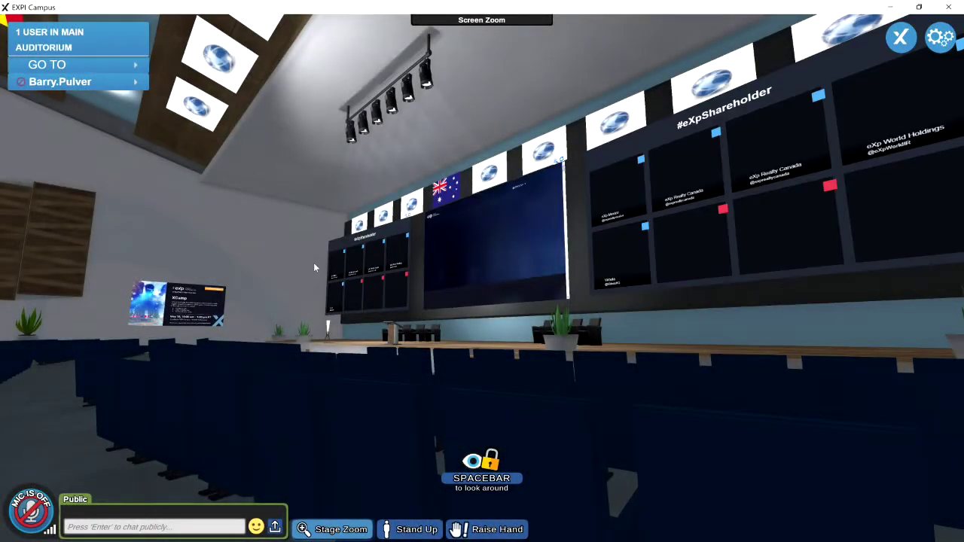
{"action": "key", "text": "Left"}
{"action": "key", "text": "Up"}
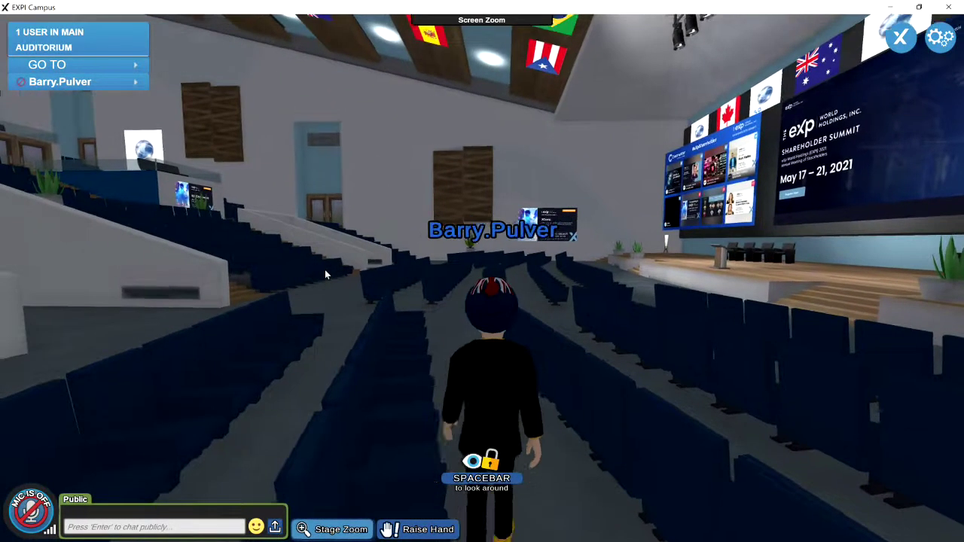
{"action": "key", "text": "Right"}
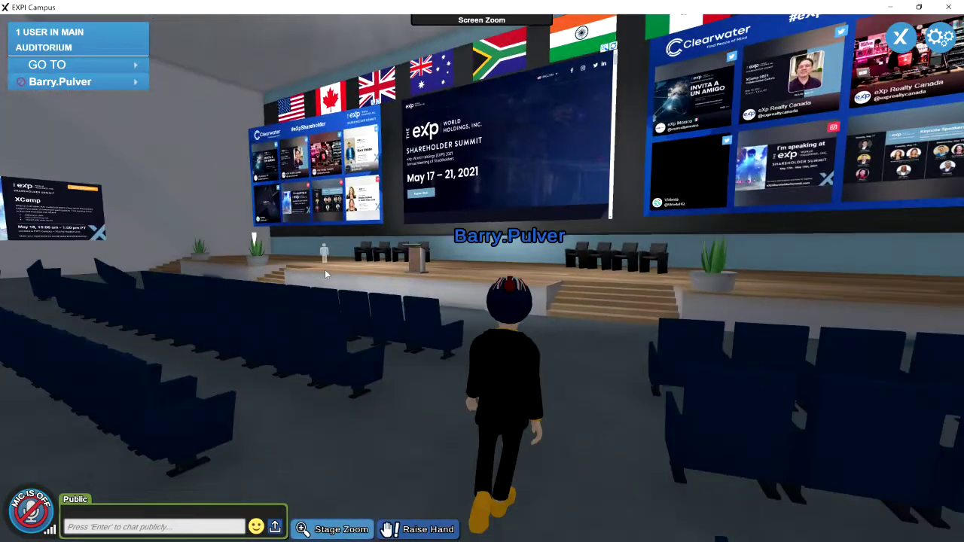
{"action": "key", "text": "Up"}
{"action": "key", "text": "Left"}
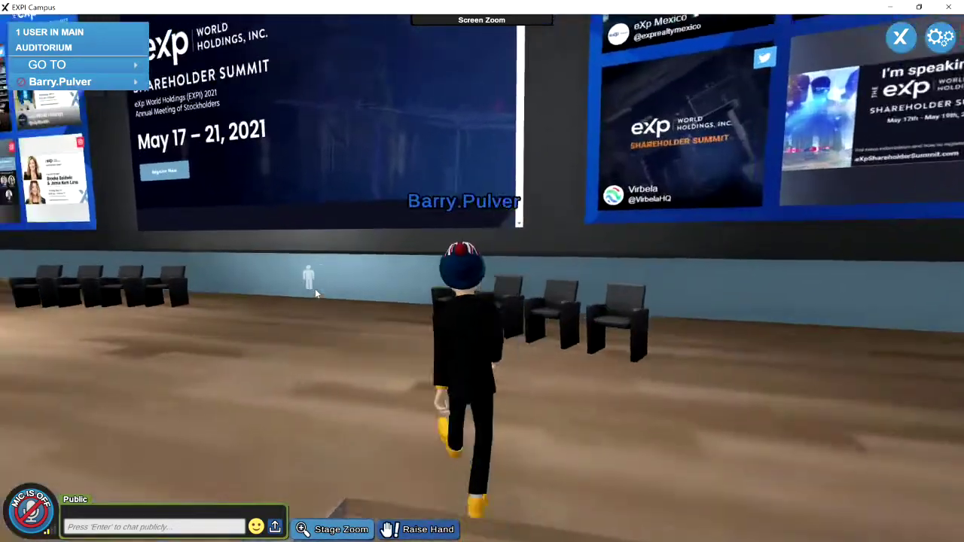
{"action": "key", "text": "Left"}
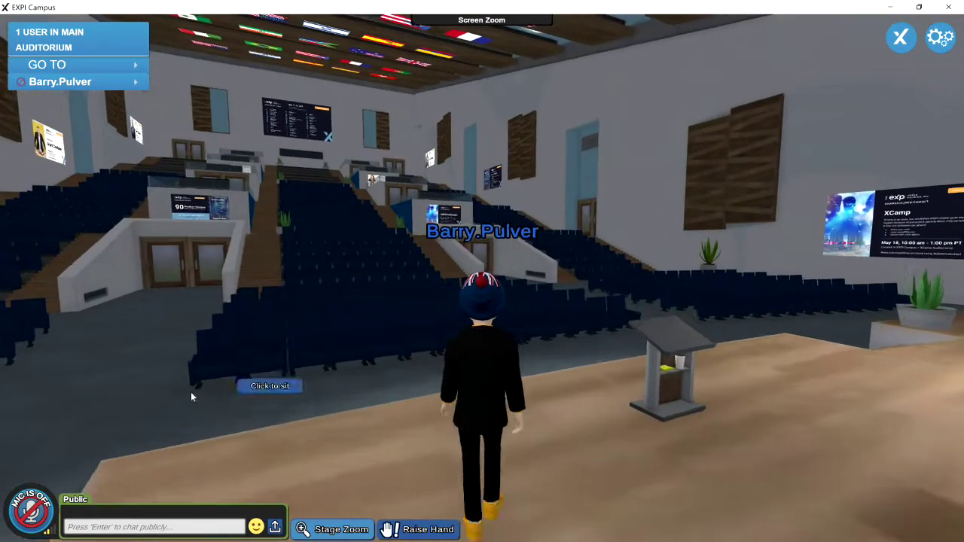
- Toggle the microphone on and back off, walk down the aisle, and sit facing the stage
{"action": "left_click", "coordinate": [32, 517]}
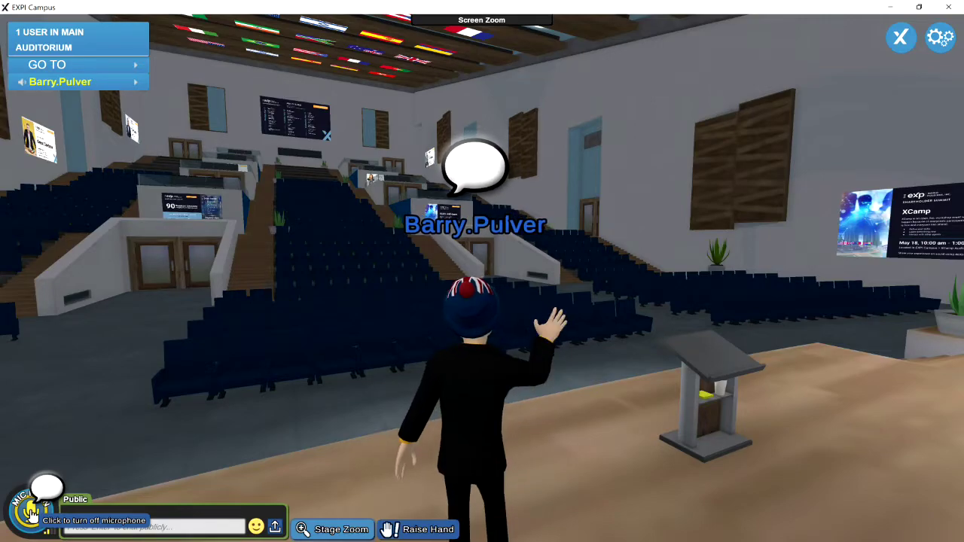
{"action": "key", "text": "Left"}
{"action": "left_click", "coordinate": [31, 517]}
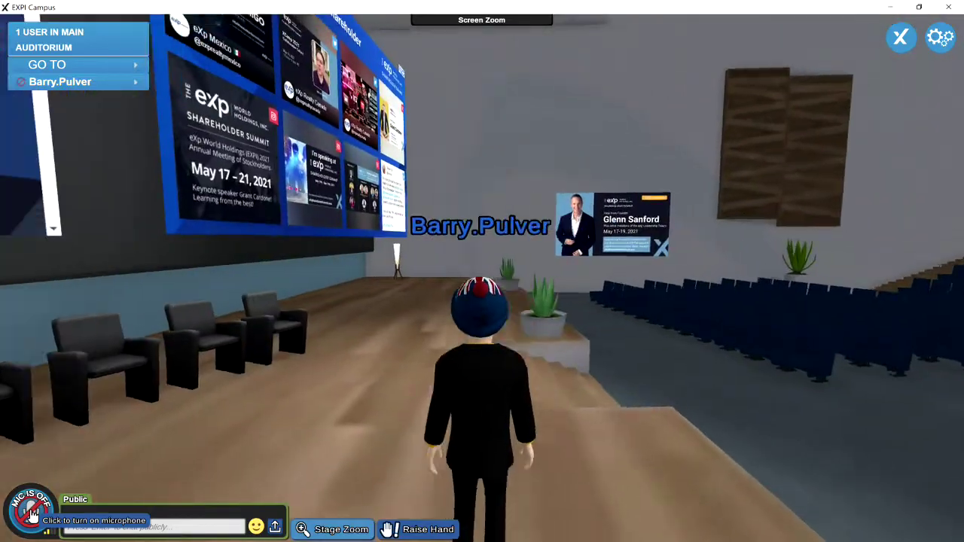
{"action": "key", "text": "Right"}
{"action": "key", "text": "Up"}
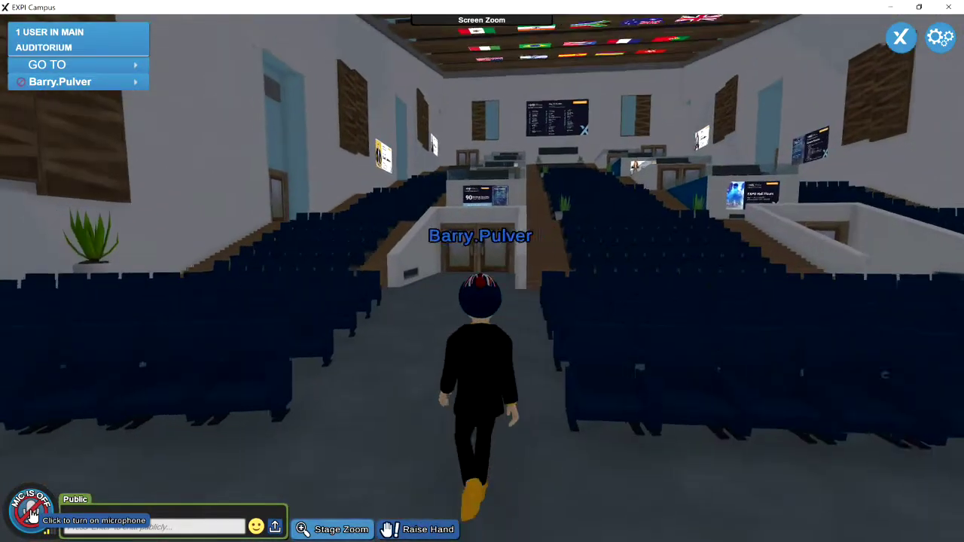
{"action": "key", "text": "Up"}
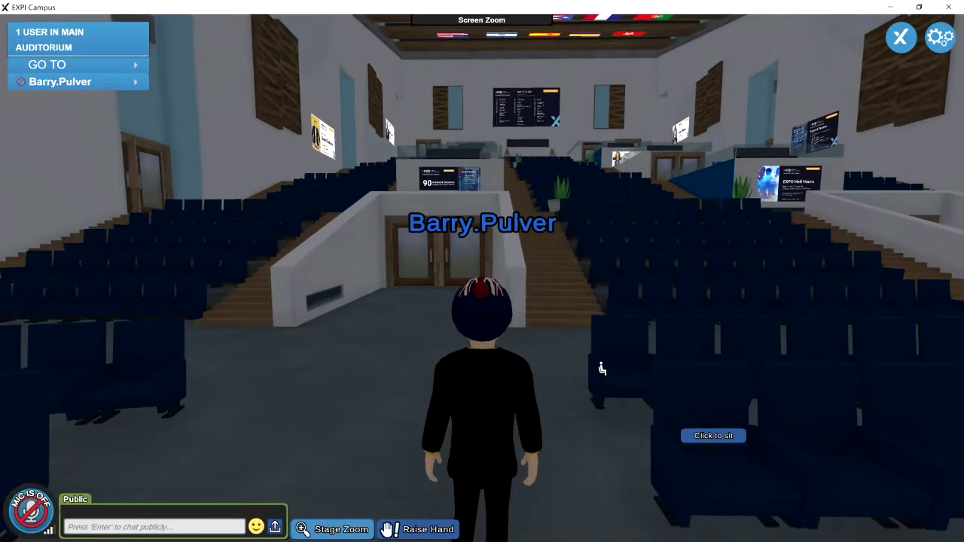
{"action": "left_click", "coordinate": [625, 357]}
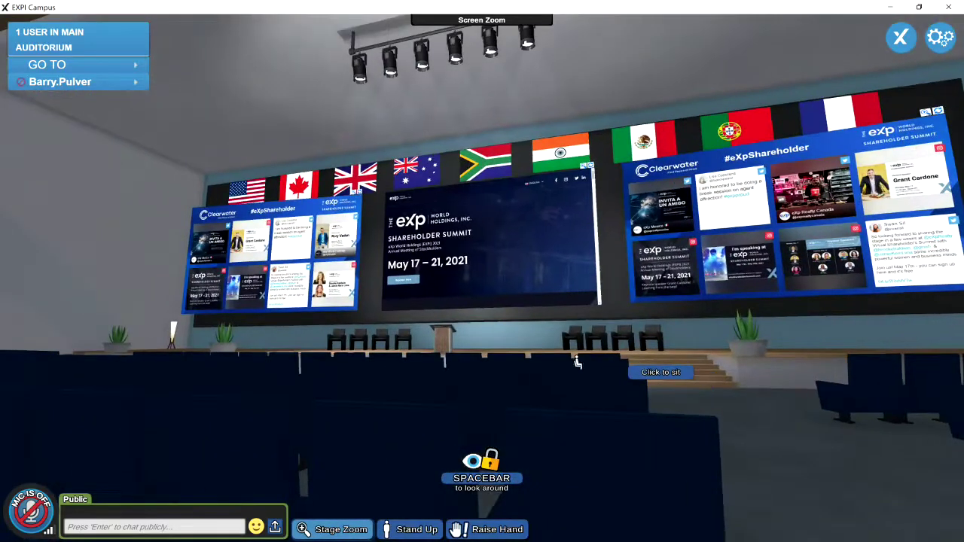
- Teleport from the auditorium seat to the EXPO Hall & Breakout Tracks destination
{"action": "left_click", "coordinate": [122, 67]}
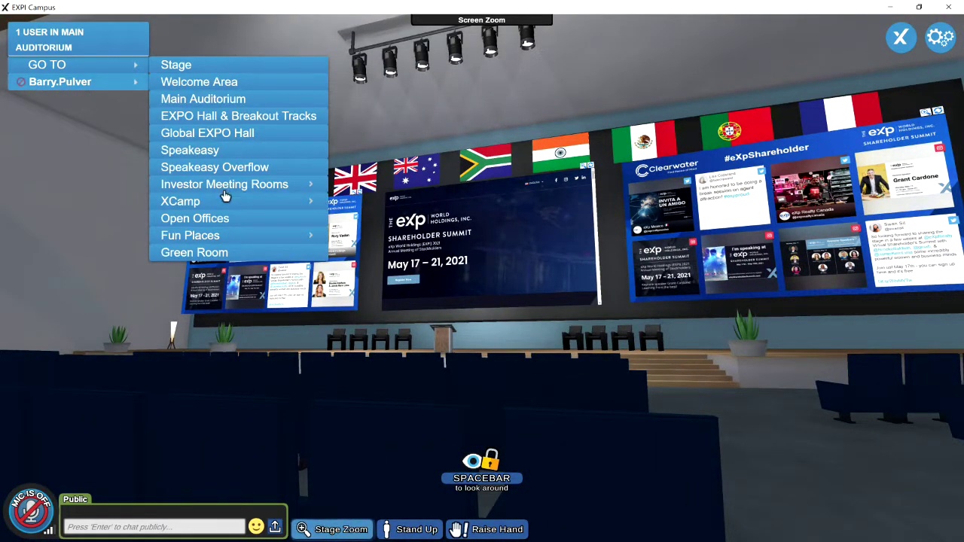
{"action": "left_click", "coordinate": [244, 119]}
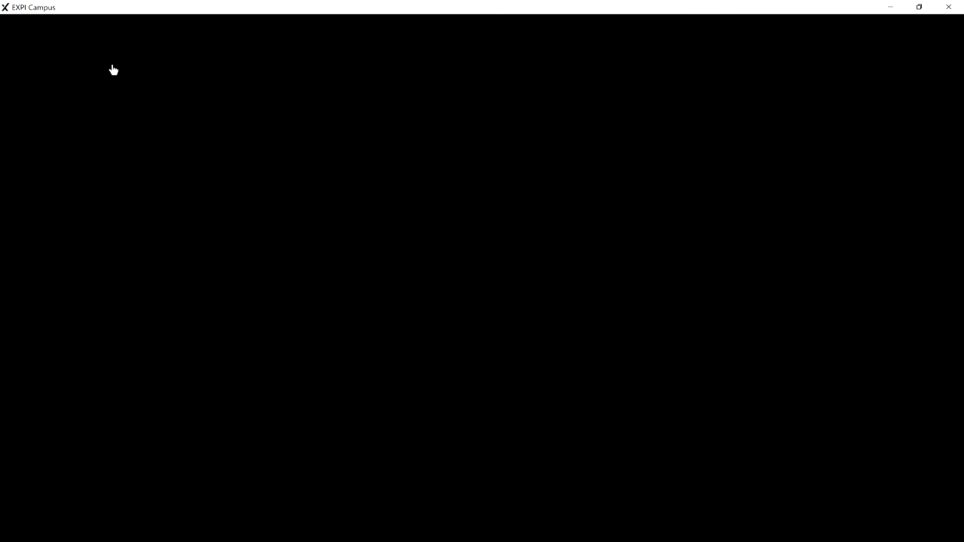
- Walk toward the lawn and lighthouse, then turn back and stop at the breakout-rooms booth
{"action": "key", "text": "Up"}
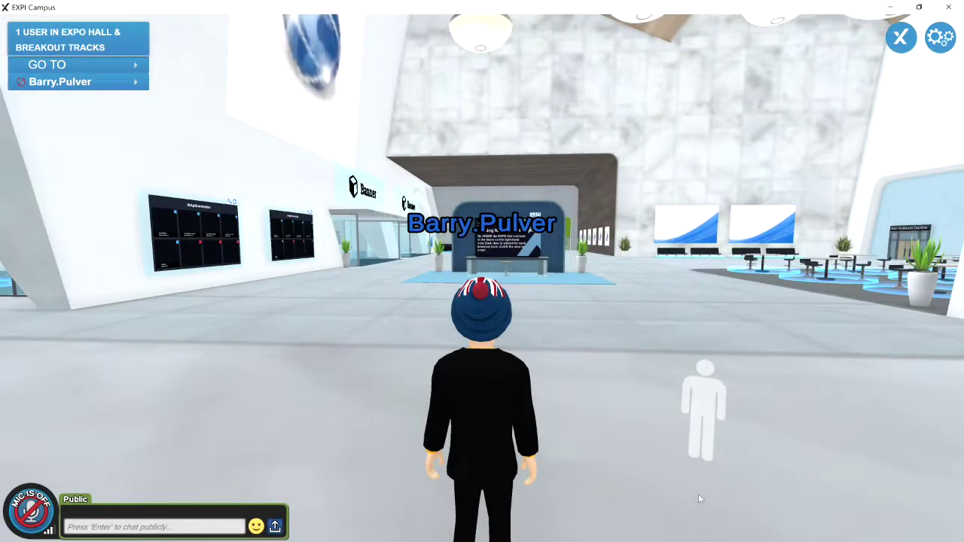
{"action": "key", "text": "Right"}
{"action": "key", "text": "Up"}
{"action": "key", "text": "Right"}
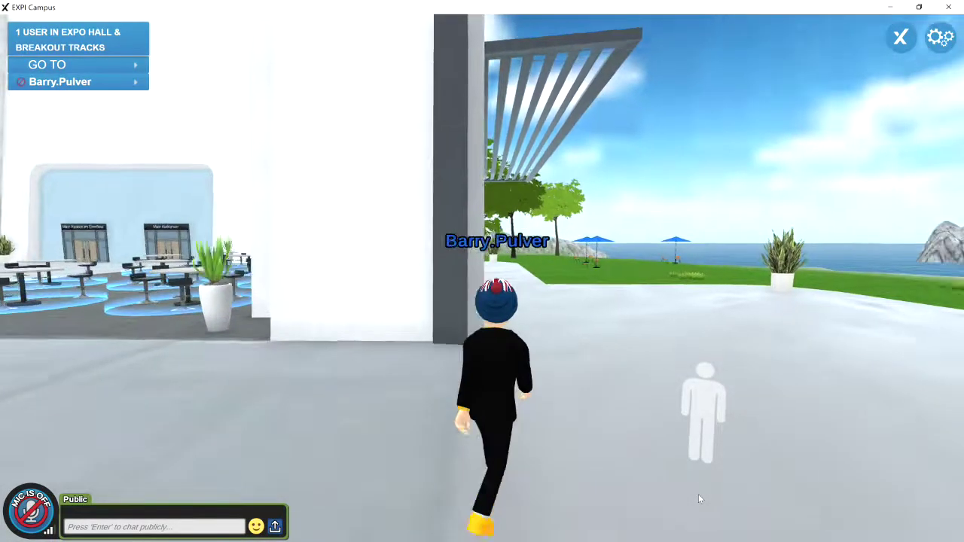
{"action": "key", "text": "Up"}
{"action": "key", "text": "Right"}
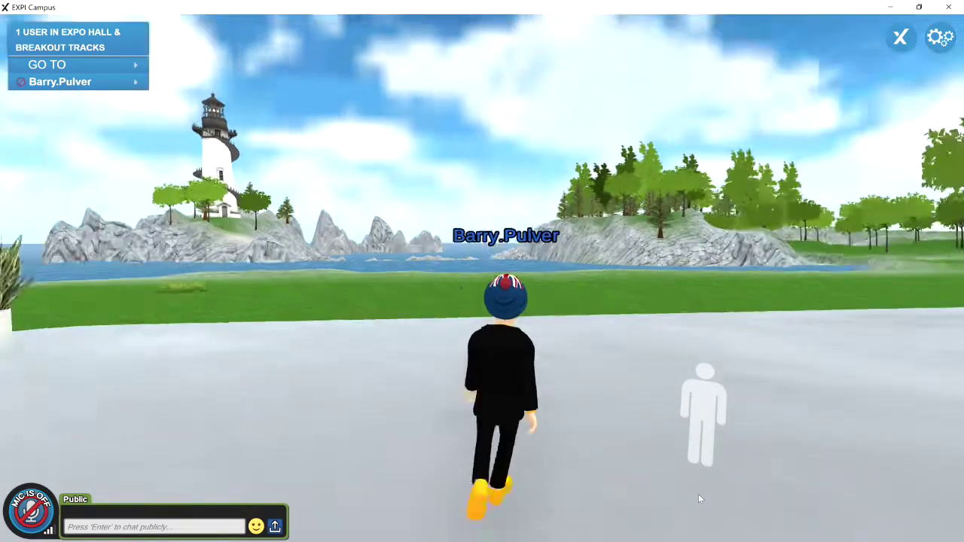
{"action": "key", "text": "Up"}
{"action": "key", "text": "Right"}
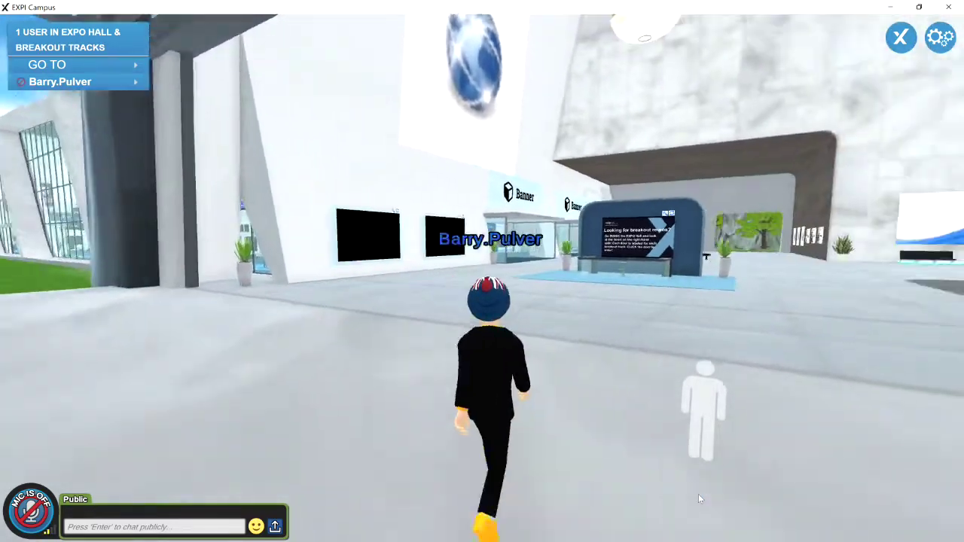
{"action": "key", "text": "Up"}
{"action": "key", "text": "Right"}
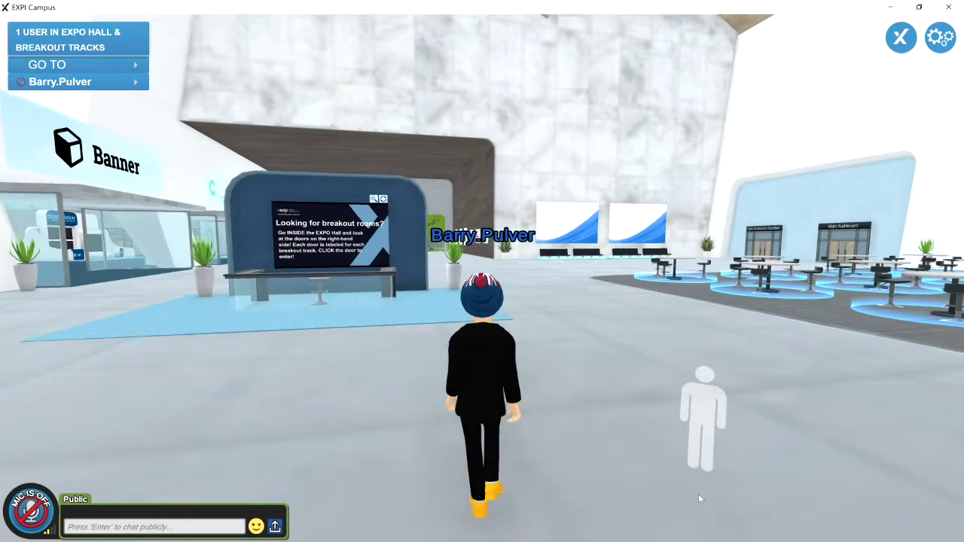